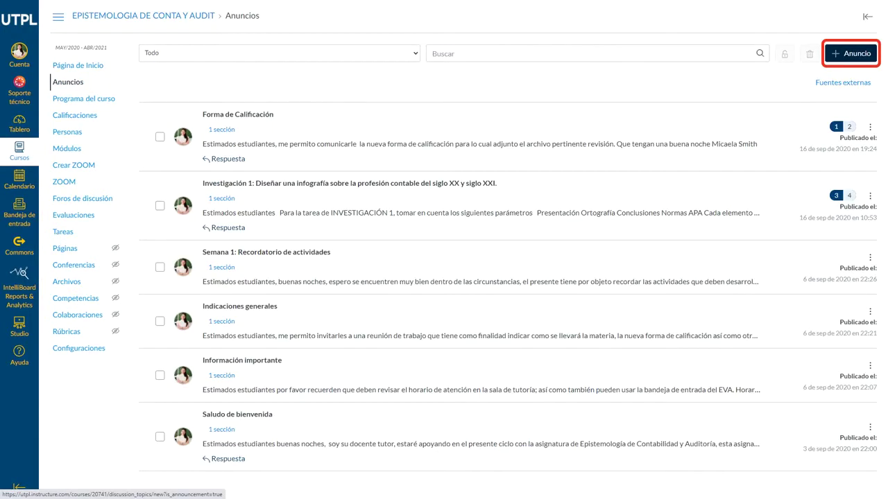
Create an announcement titled Exposición de "Fundamentos Epistemológicos" with a message giving the activity's date (Jueves 14 de noviembre), time (16:00) and connection link
left_click(851, 54)
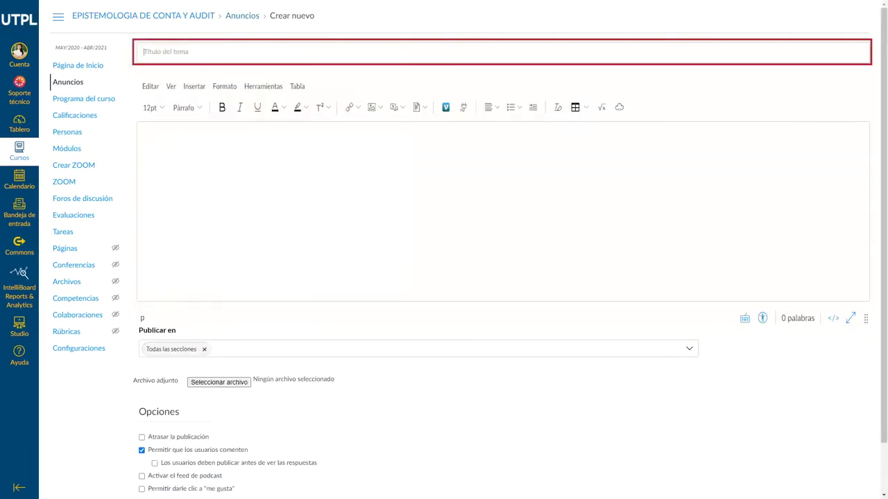
type("Exposición de \"Fundamentos Epistemológicos\"")
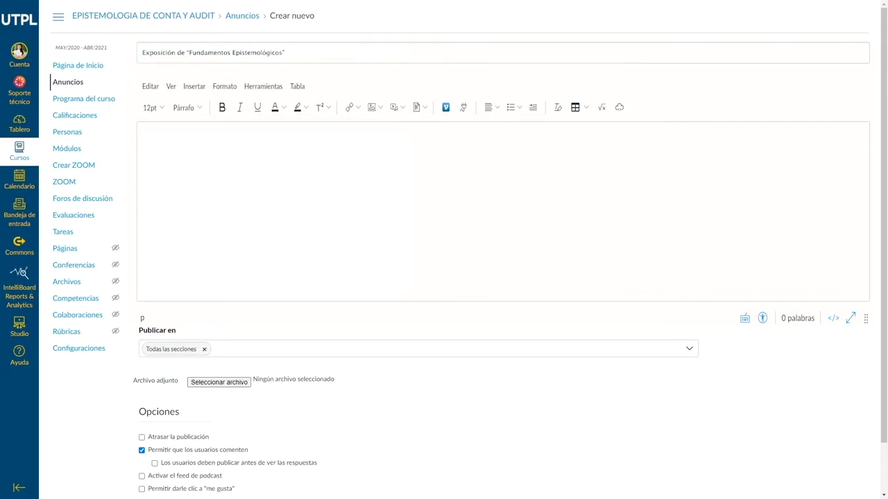
left_click(144, 151)
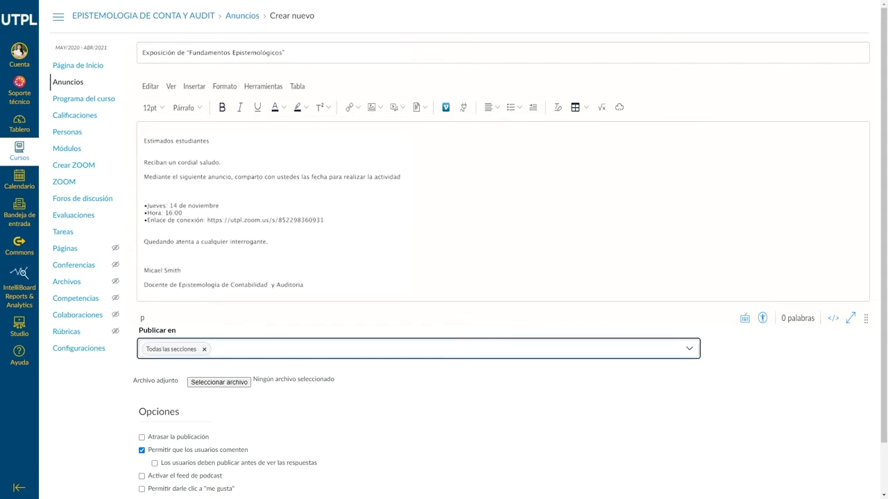
Review the sections the announcement can be published to, keeping Todas las secciones selected
key("Down")
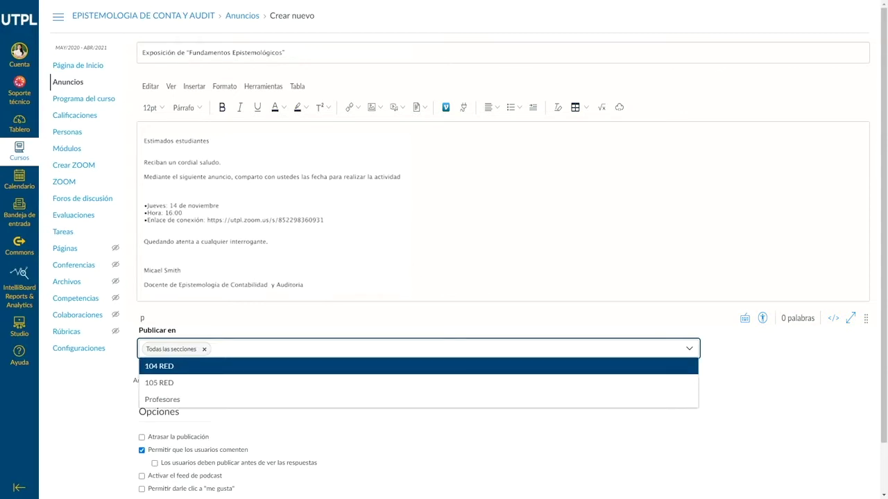
key("Down")
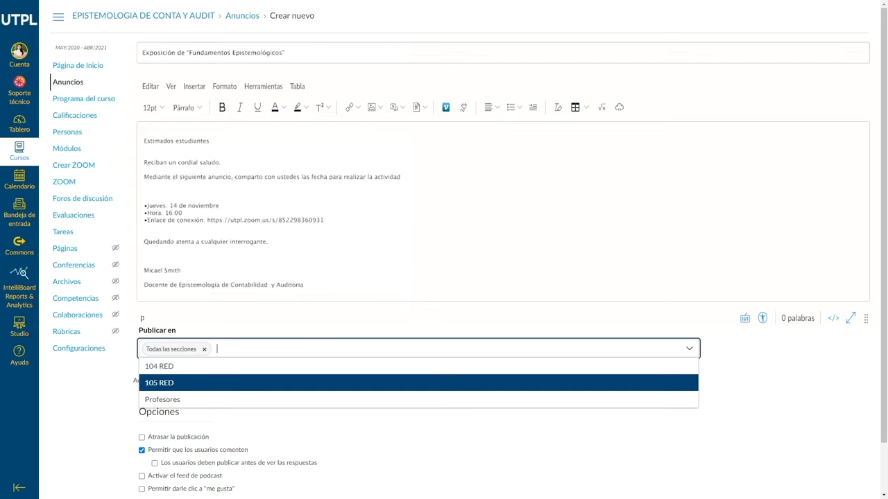
key("Up")
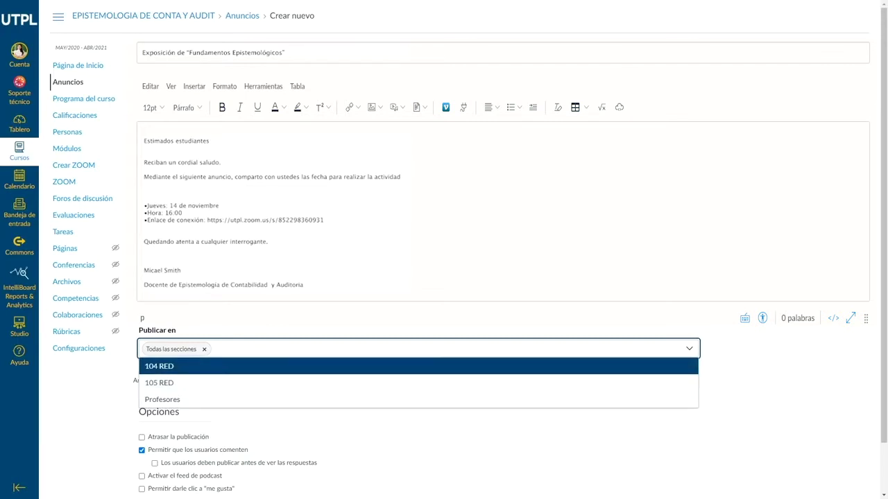
key("Escape")
key("Tab")
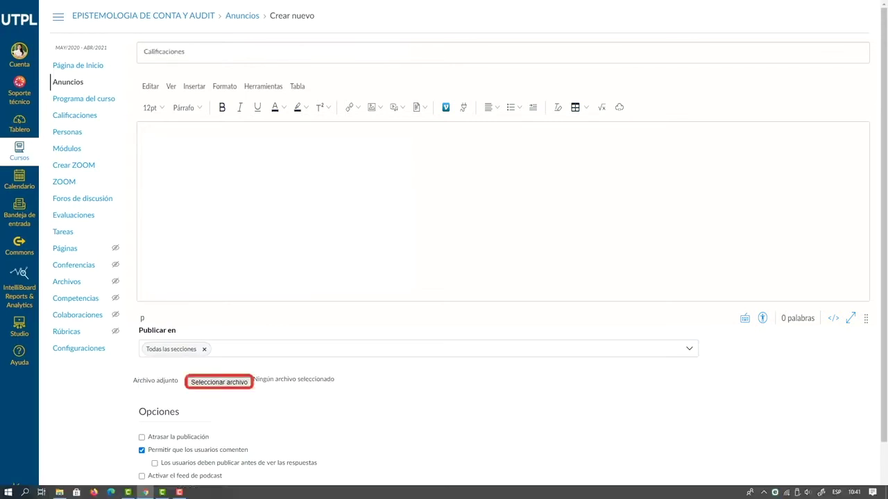
Attach the Guía document from the Escritorio folder and toggle the option Permitir que los usuarios comenten
key("Return")
left_click(111, 116)
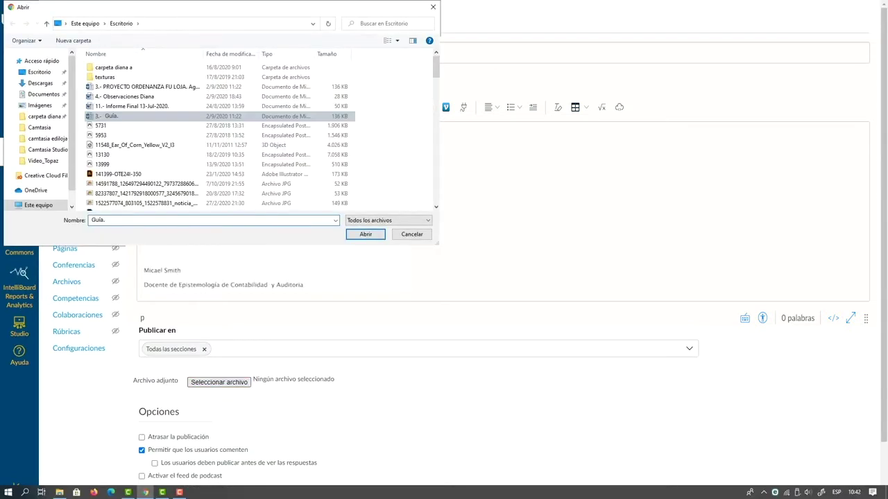
key("Return")
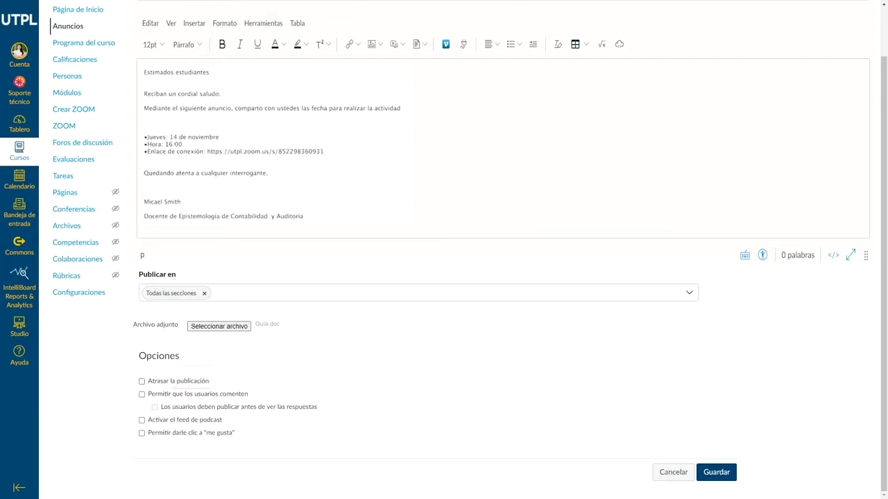
left_click(142, 394)
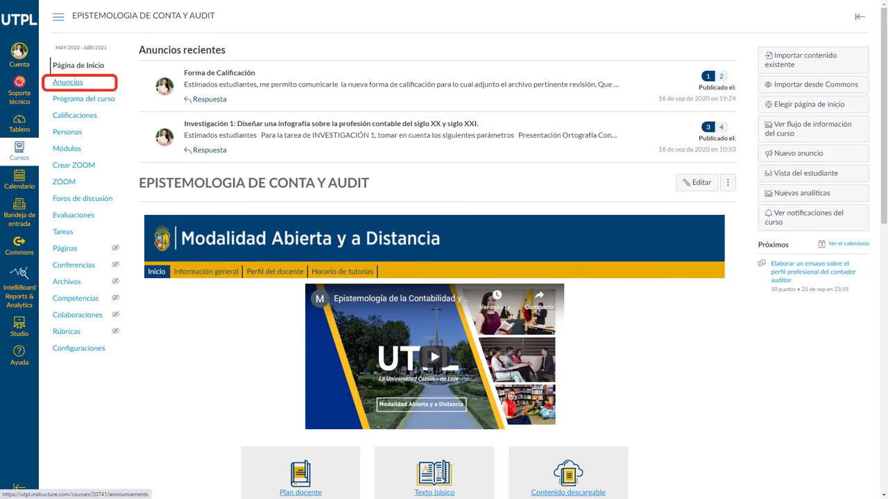
Show the course's unread announcements, open Forma de Calificación and start a reply to it
left_click(68, 83)
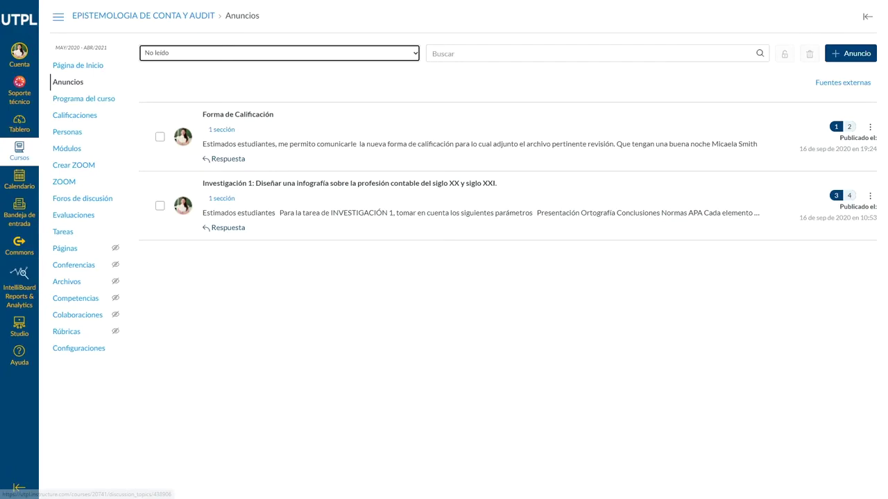
left_click(238, 115)
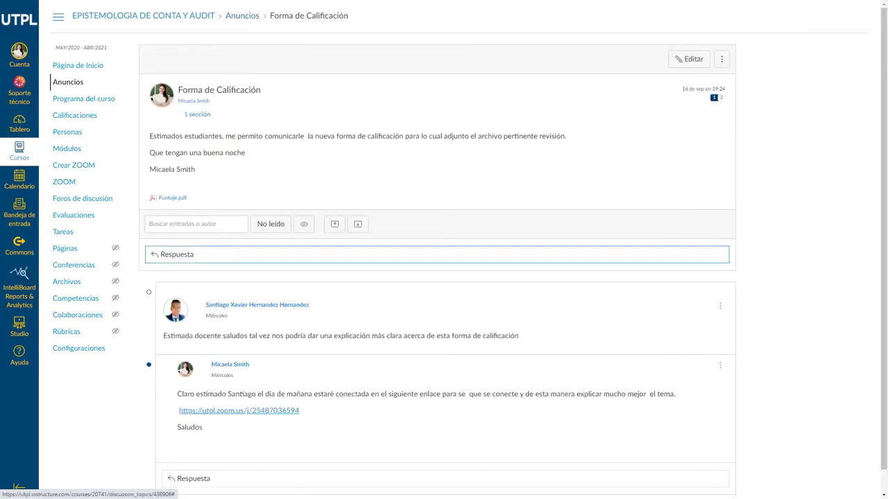
left_click(177, 255)
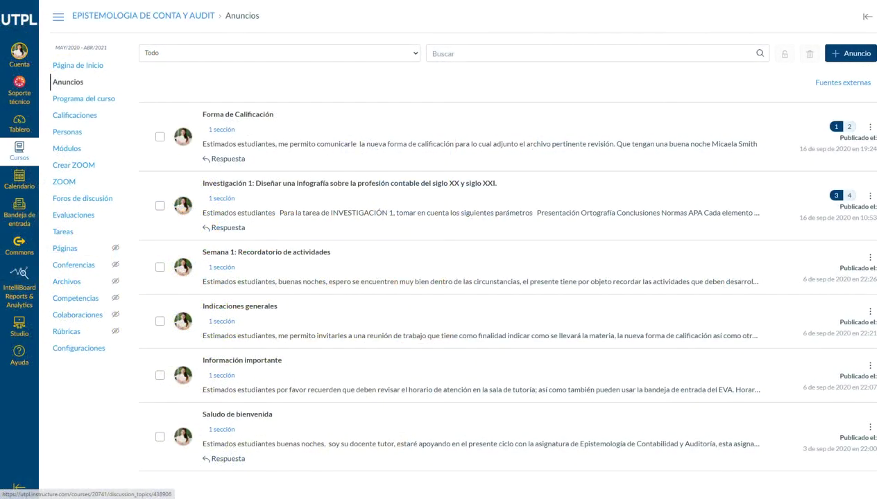
Copy the Forma de Calificación announcement to the EPISTEMOLOGIA DE CONTA Y AUDIT course and open the copy for editing
left_click(238, 114)
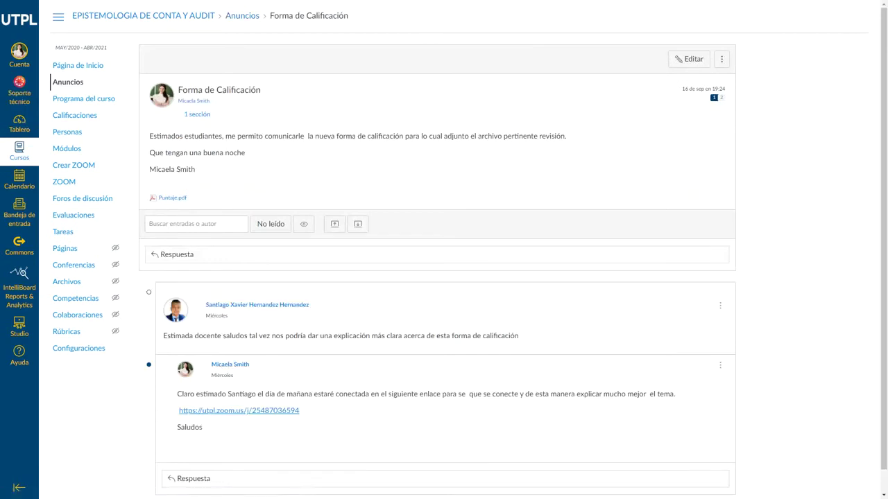
left_click(721, 59)
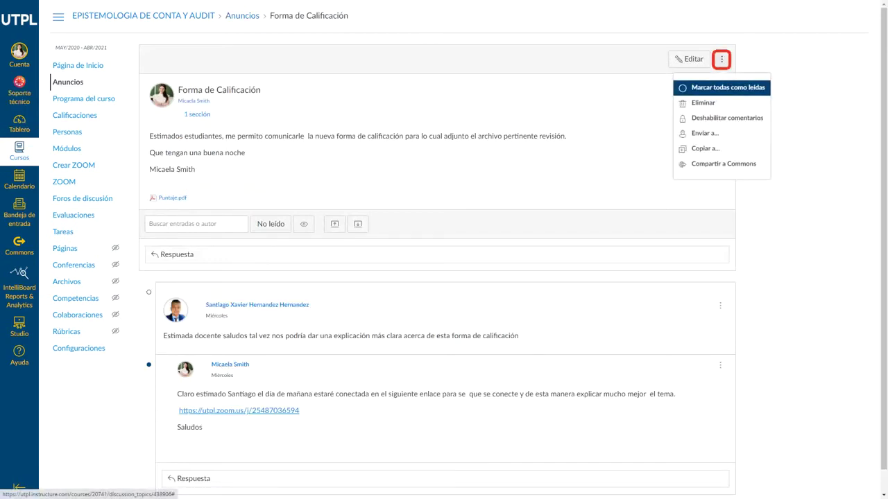
key("Down")
key("Down")
key("Down")
key("Down")
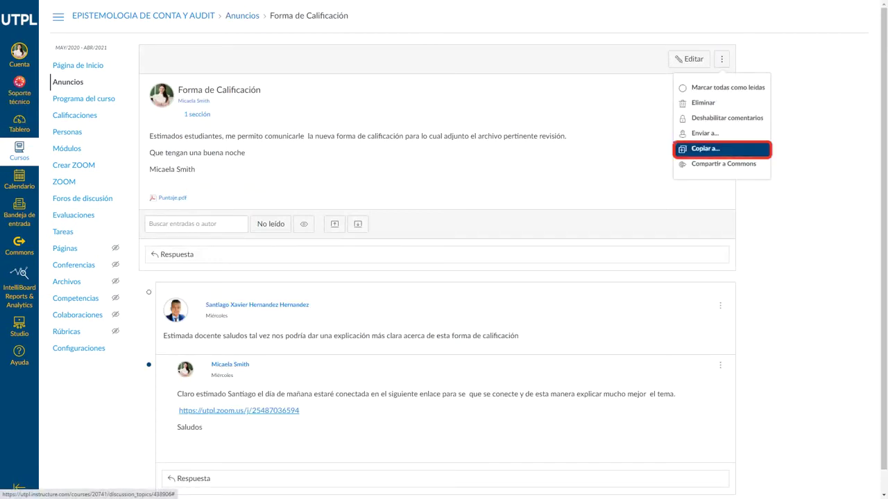
key("Return")
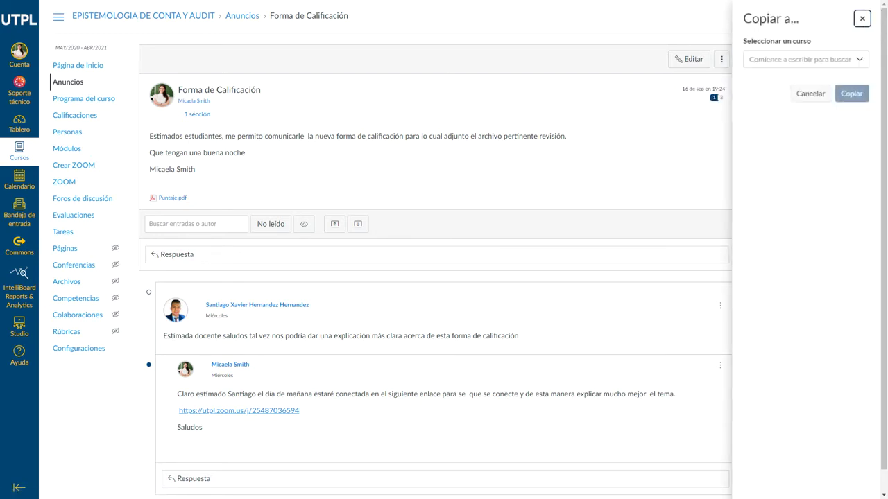
key("Down")
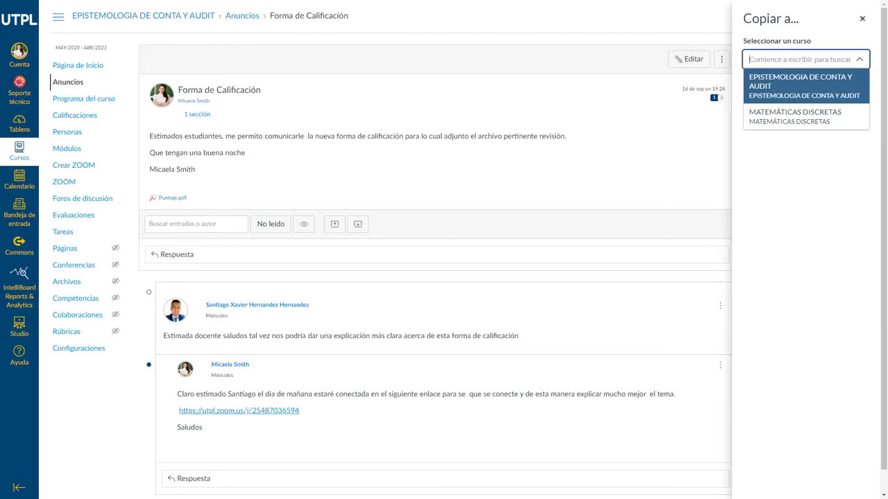
key("Return")
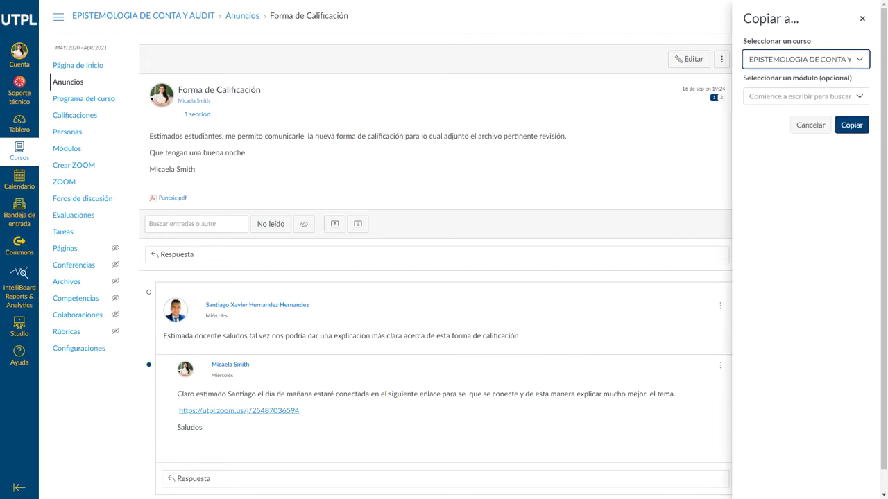
left_click(852, 124)
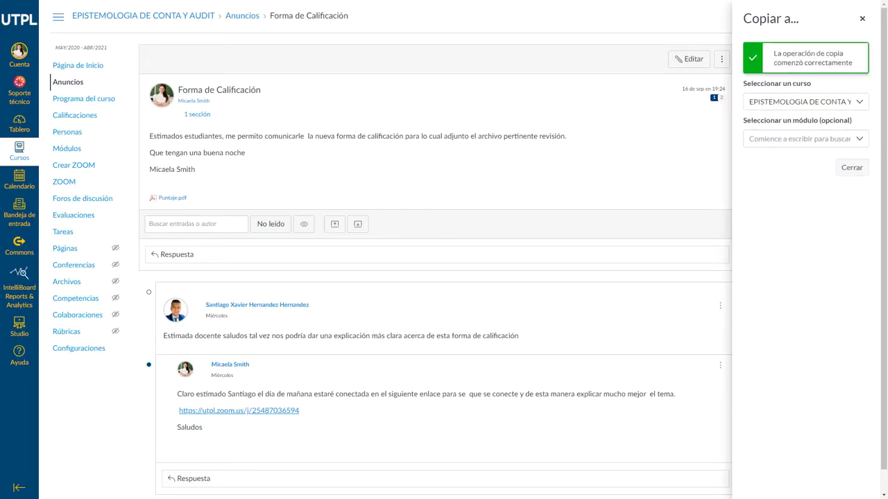
key("Escape")
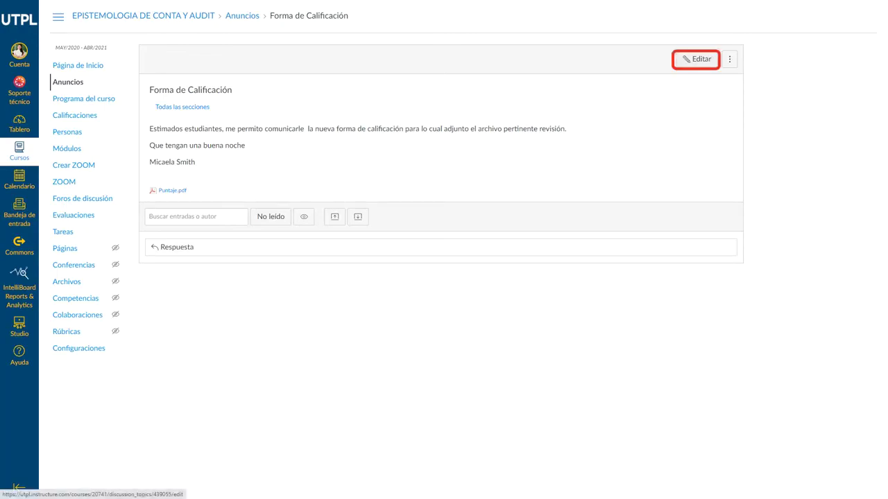
left_click(697, 60)
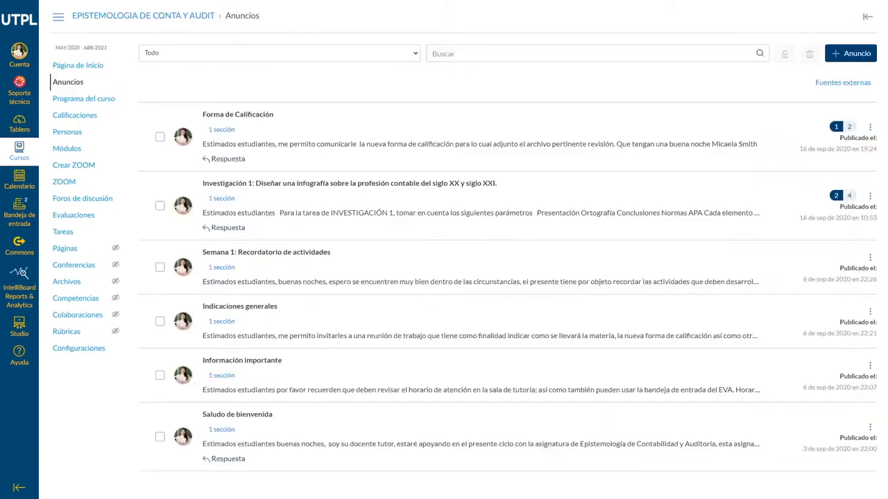
Delete the announcements Forma de Calificación, Investigación 1 and Semana 1: Recordatorio de actividades together
left_click(160, 136)
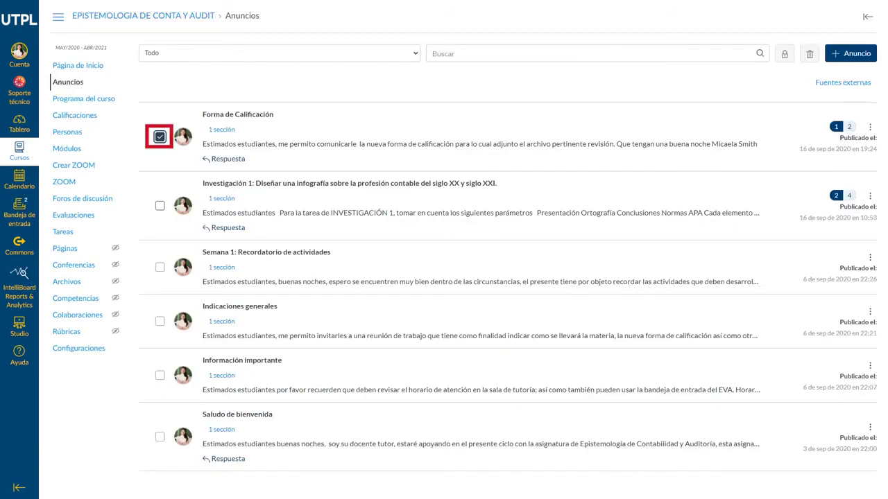
left_click(160, 206)
left_click(159, 267)
left_click(809, 53)
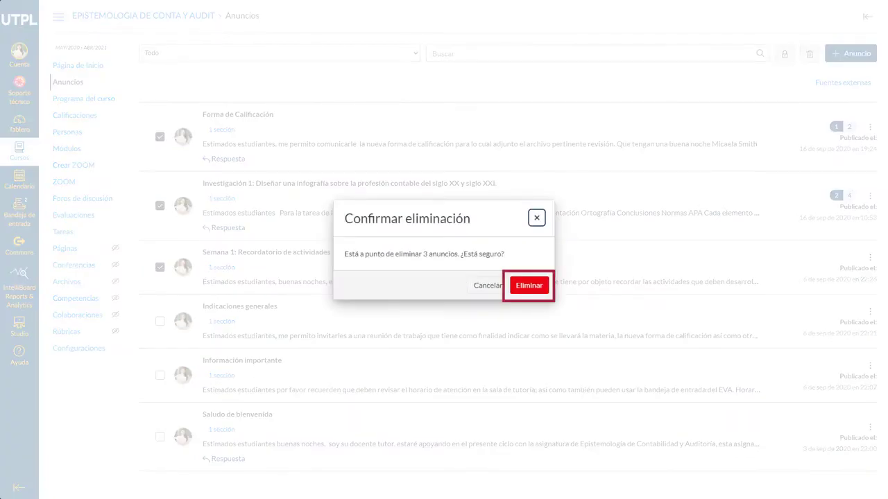
left_click(529, 285)
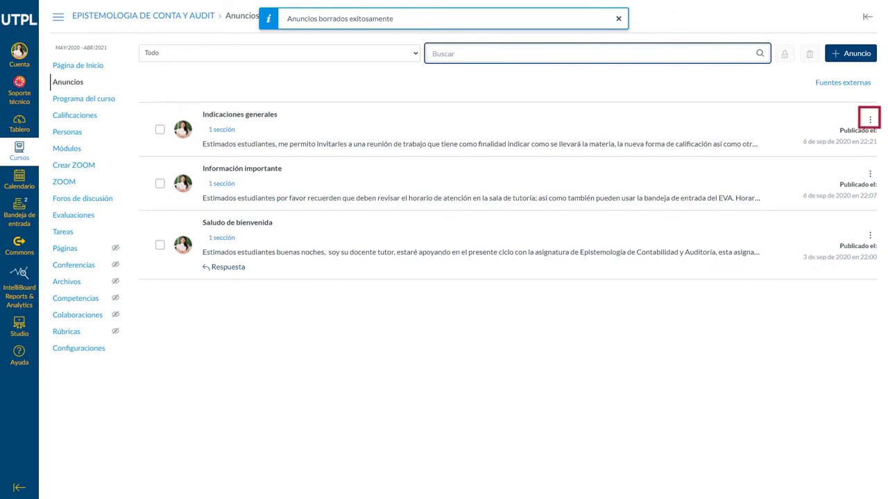
Delete the Indicaciones generales announcement through its own options
left_click(870, 119)
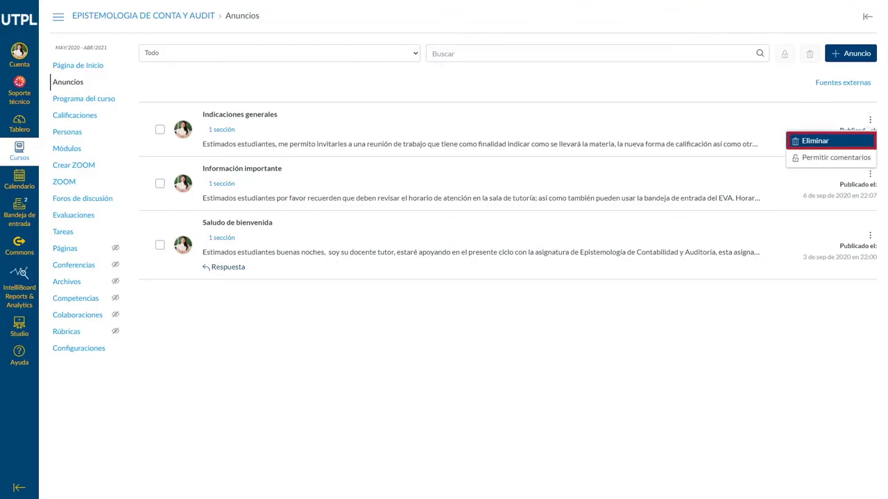
left_click(830, 140)
left_click(529, 286)
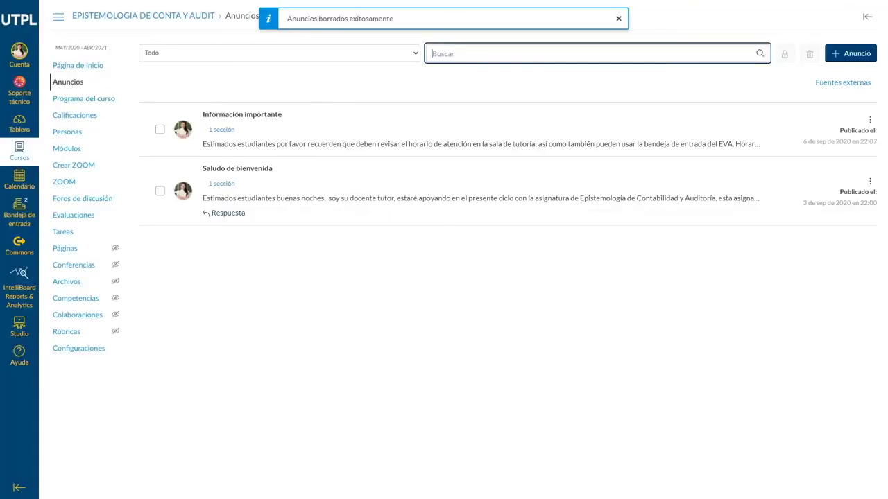